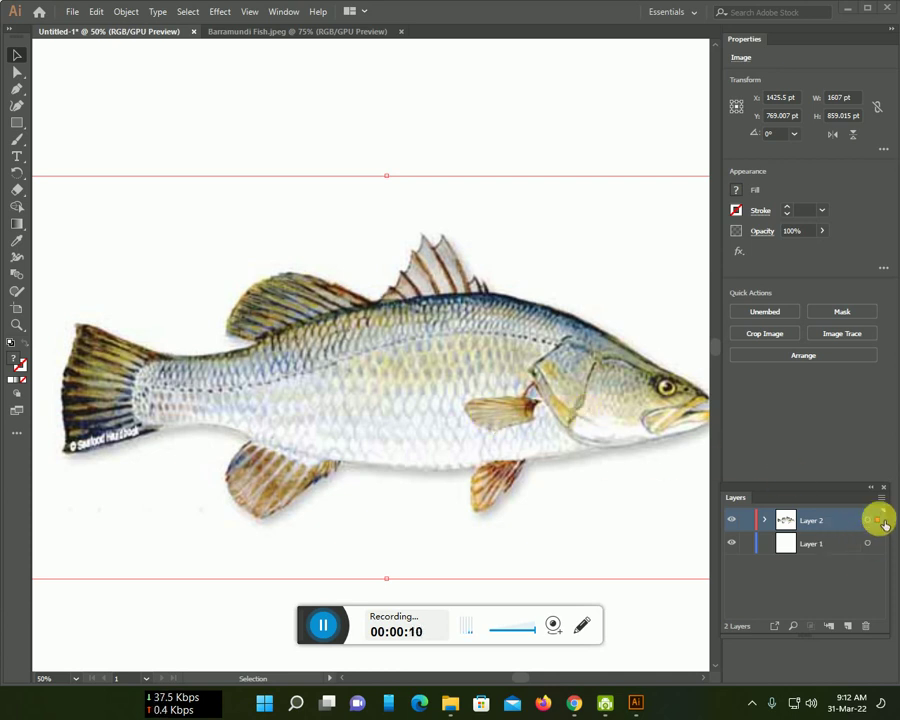
Place the fish photo on Layer 1, fade it to 51% opacity and lock the layer.
left_click_drag(878, 520, 879, 541)
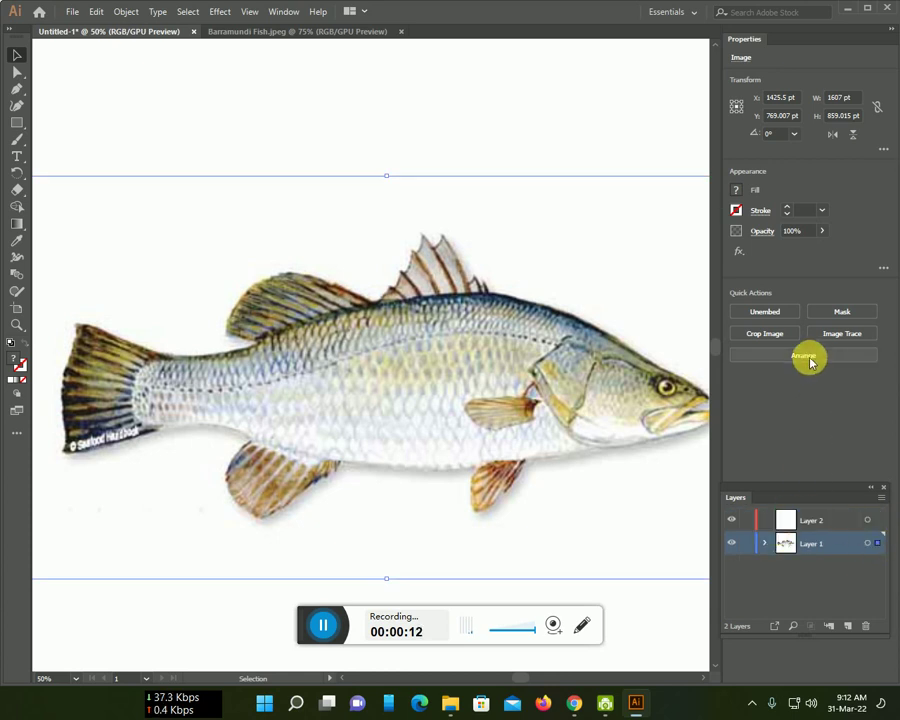
left_click(822, 231)
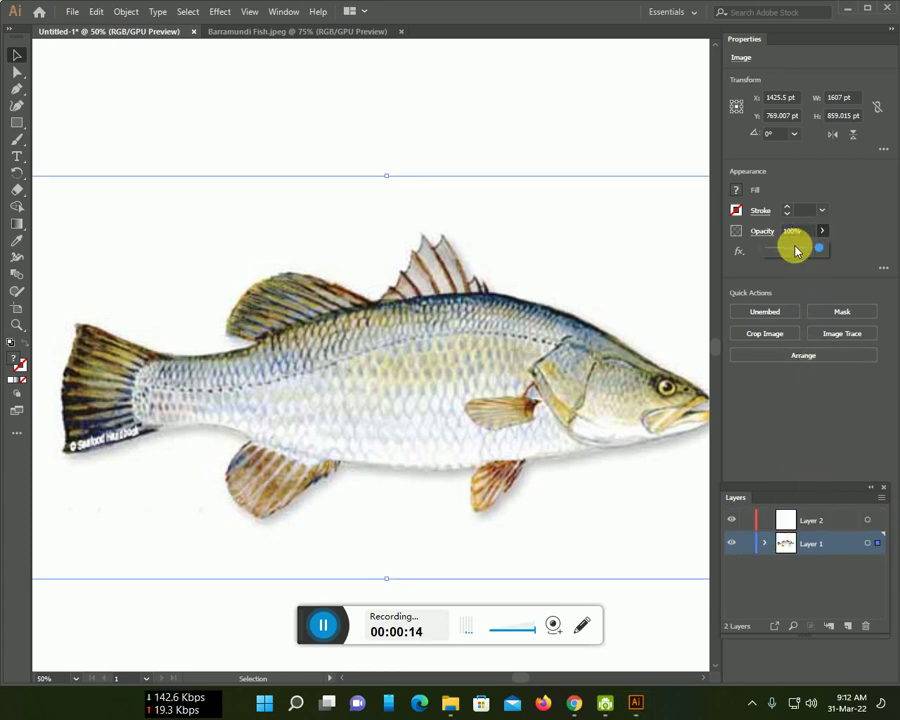
left_click(797, 250)
left_click(746, 542)
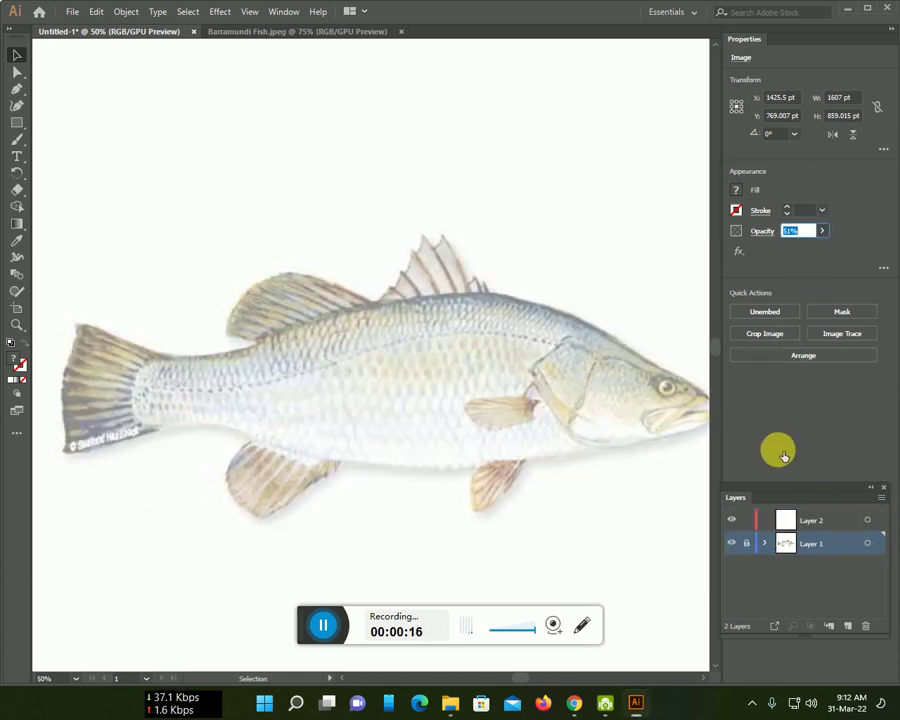
Switch to Layer 2 with the Paintbrush, using black strokes at 100% opacity.
left_click(808, 519)
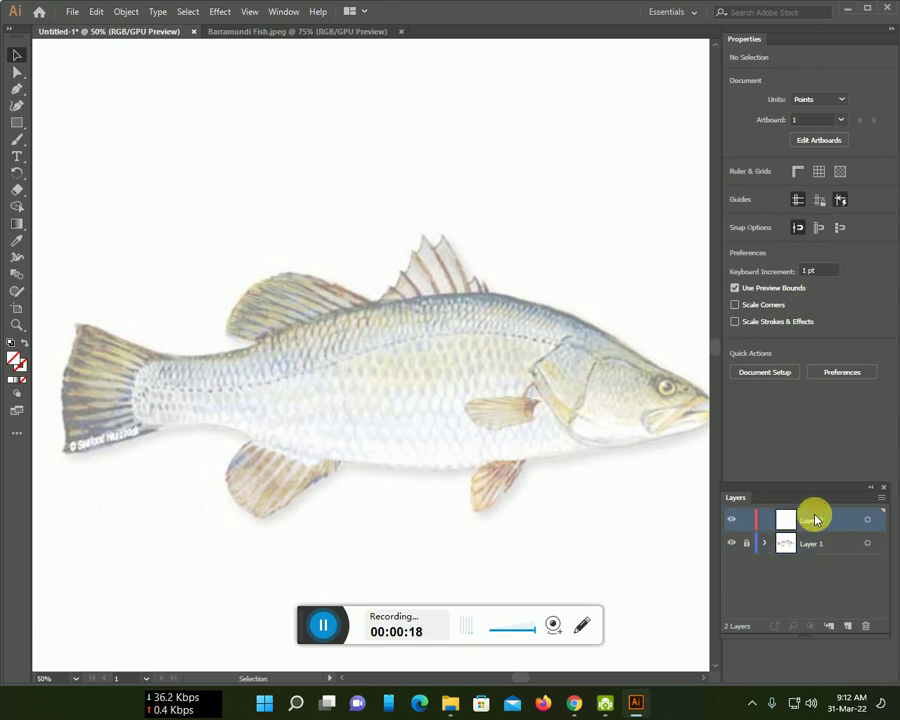
key("b")
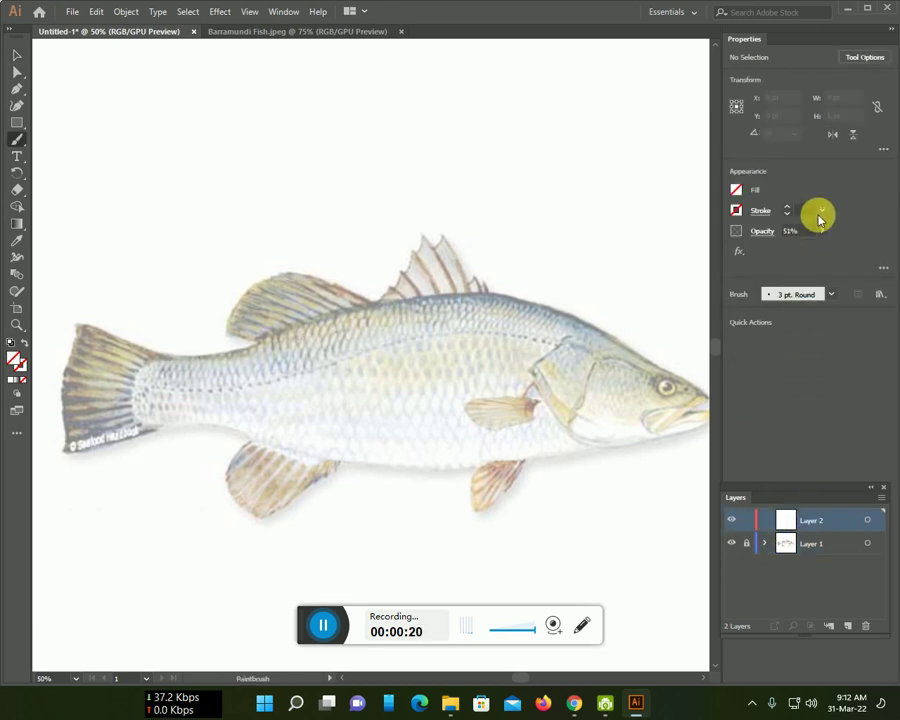
left_click(820, 236)
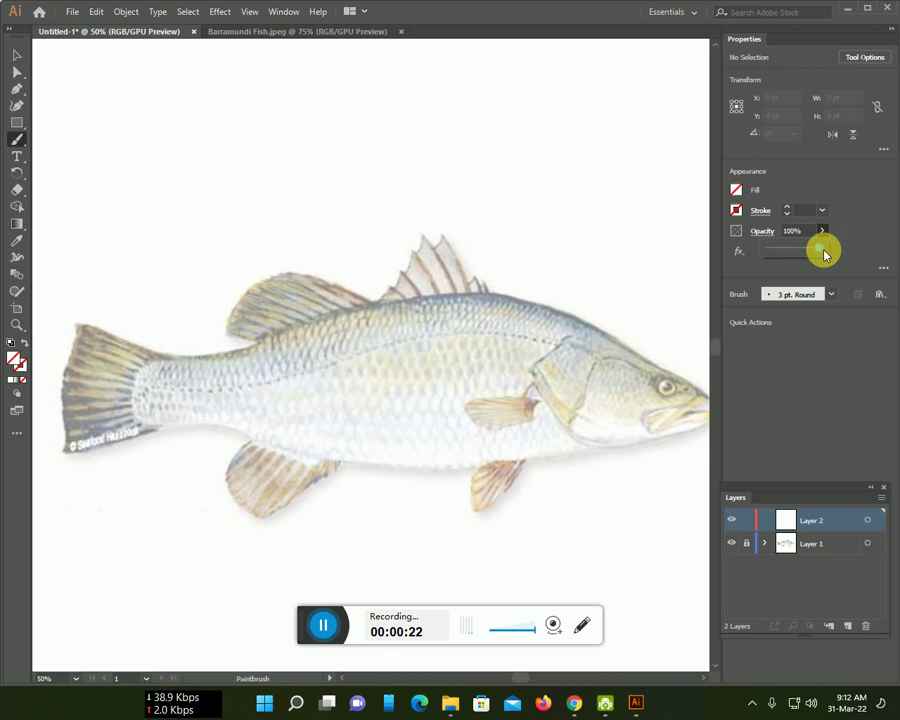
left_click(736, 210)
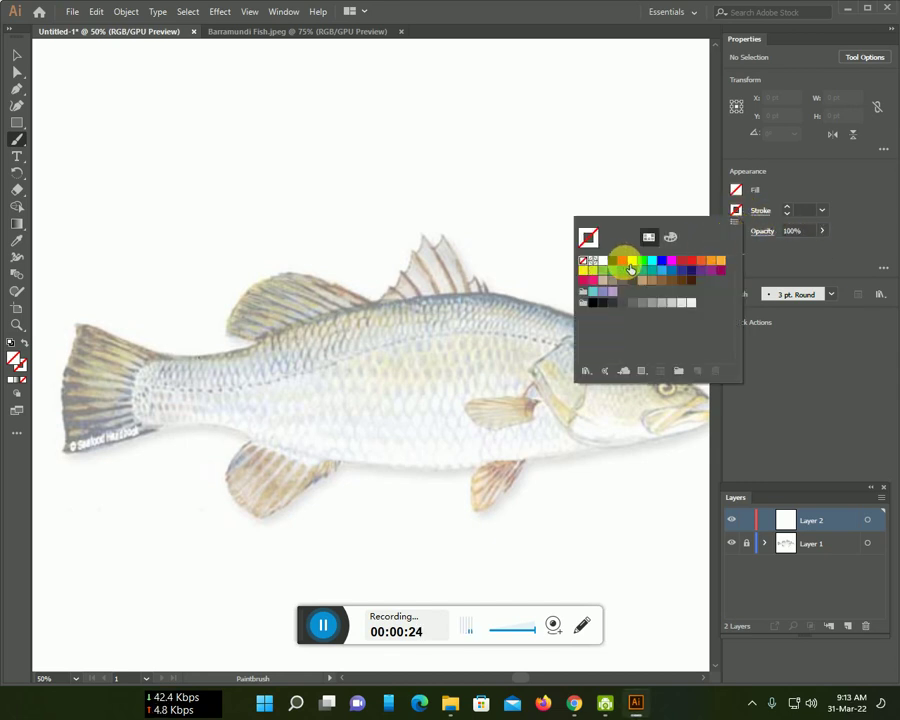
left_click(612, 260)
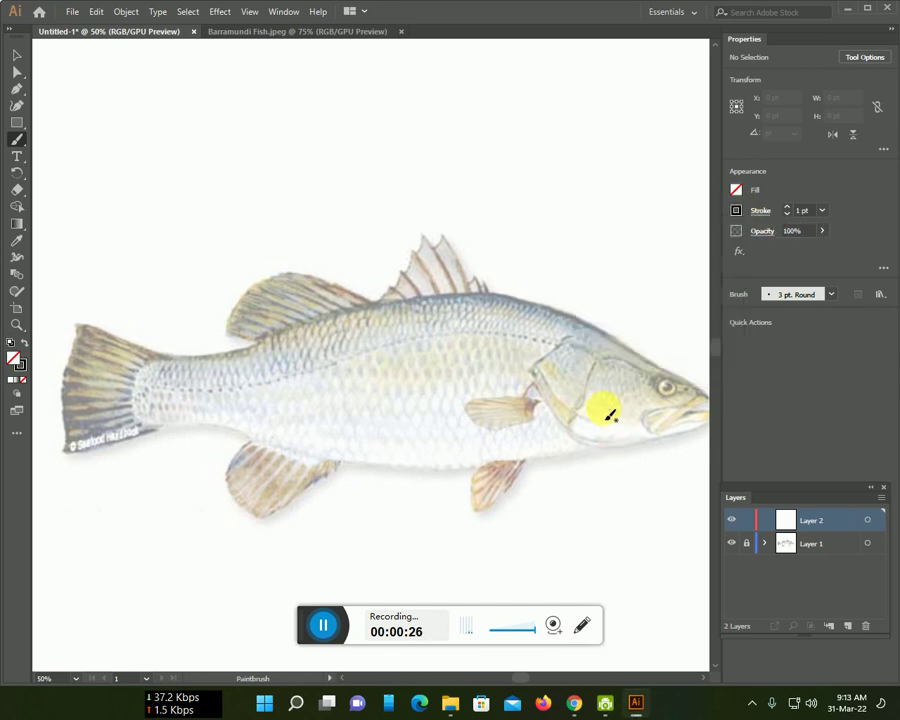
scroll(604, 410, "up", 3)
Trace the upper mouth edge, upper jaw and lower jaw around the lip tip.
left_click_drag(576, 422, 233, 293)
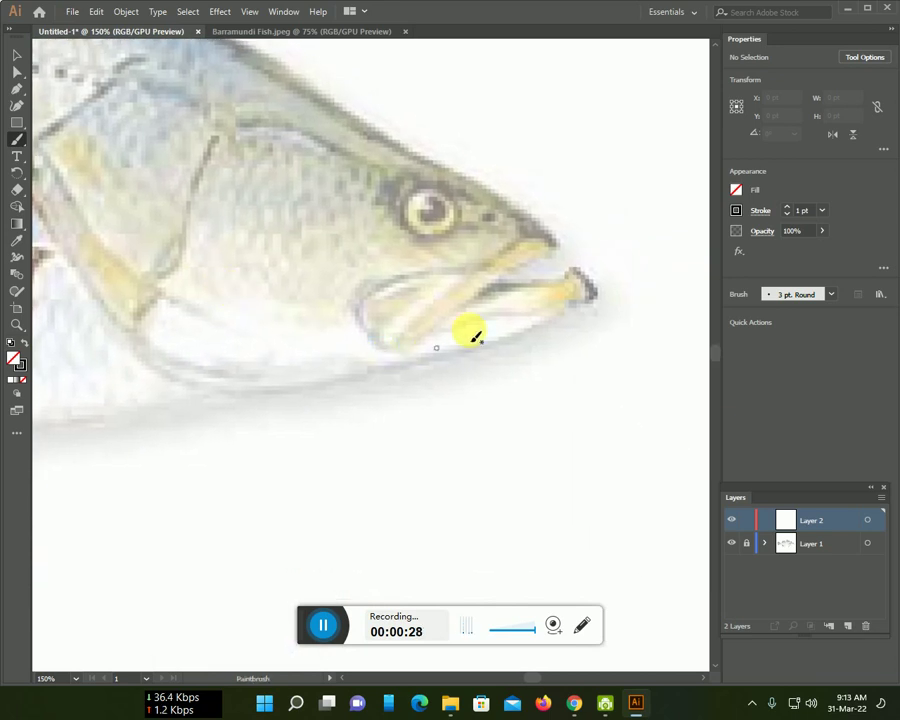
left_click_drag(555, 246, 470, 291)
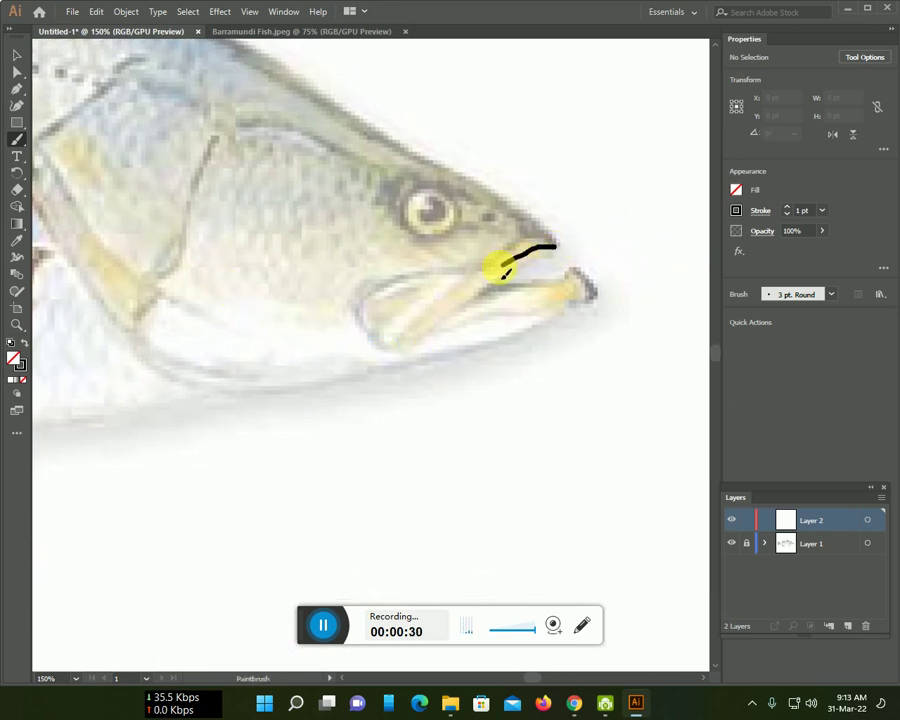
left_click_drag(413, 345, 410, 344)
mouse_move(458, 271)
left_mouse_down()
mouse_move(406, 283)
mouse_move(367, 318)
mouse_move(368, 332)
mouse_move(430, 362)
mouse_move(525, 328)
left_mouse_up()
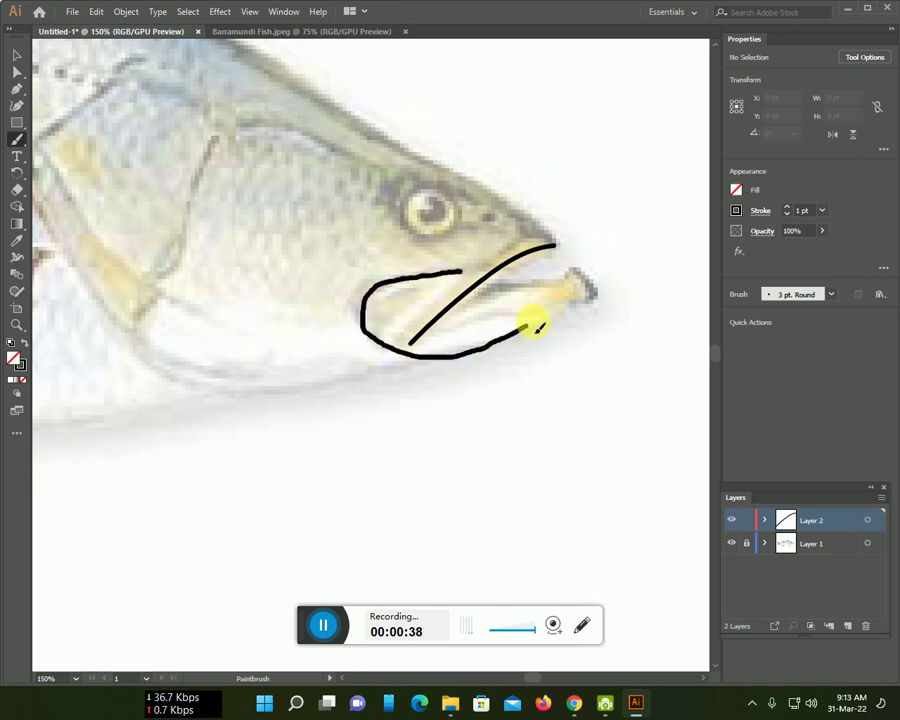
mouse_move(597, 301)
left_mouse_down()
mouse_move(574, 276)
mouse_move(454, 313)
left_mouse_up()
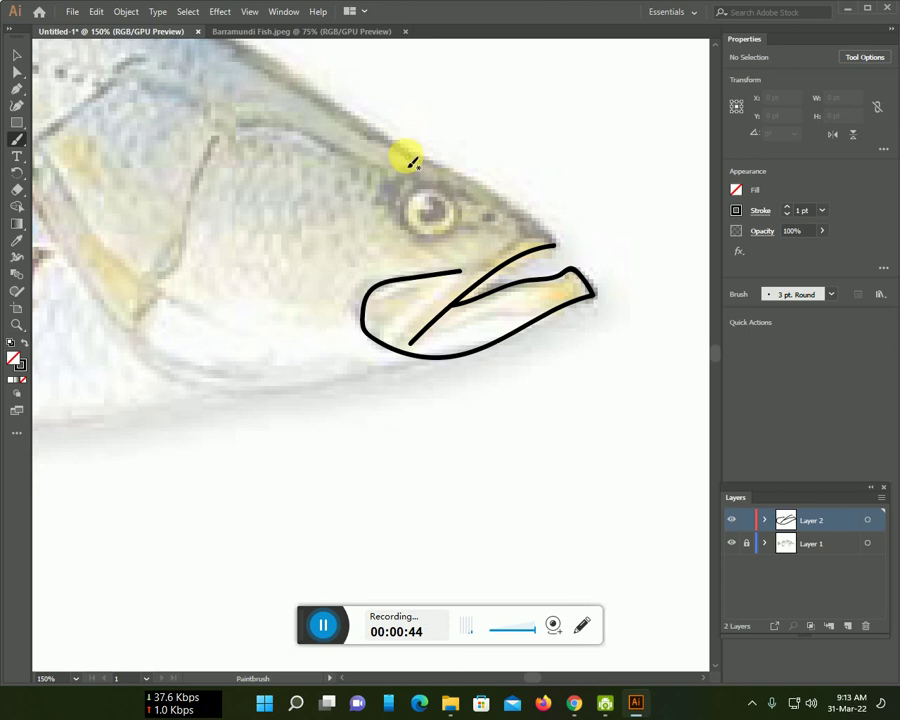
Trace the top of the head and the eye outline.
mouse_move(399, 147)
left_mouse_down()
mouse_move(512, 205)
mouse_move(555, 243)
left_mouse_up()
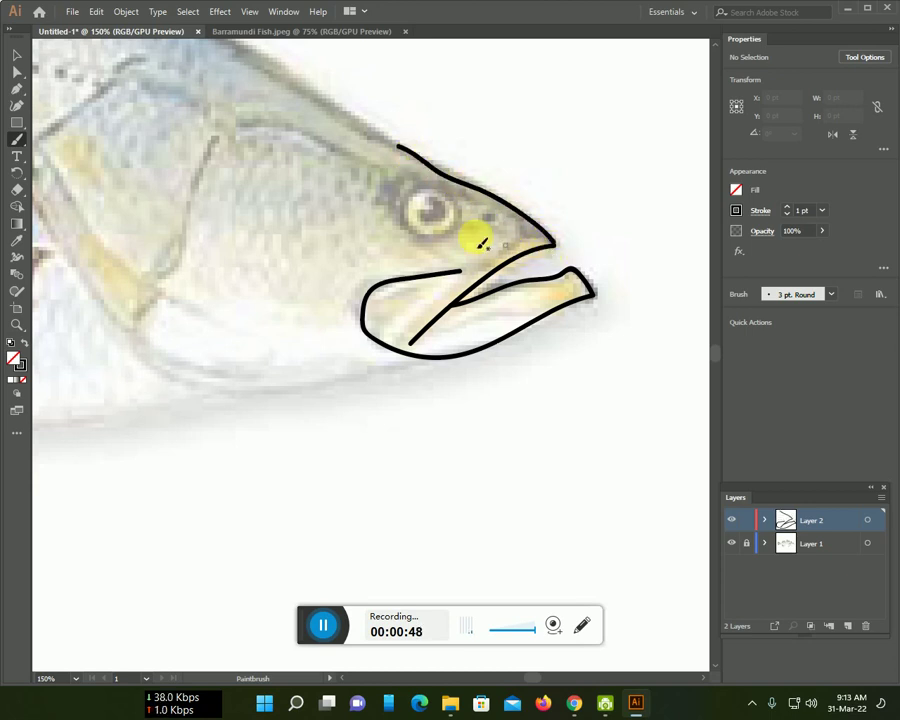
mouse_move(428, 183)
left_mouse_down()
mouse_move(407, 194)
mouse_move(407, 216)
mouse_move(420, 236)
mouse_move(440, 240)
mouse_move(458, 223)
mouse_move(425, 183)
left_mouse_up()
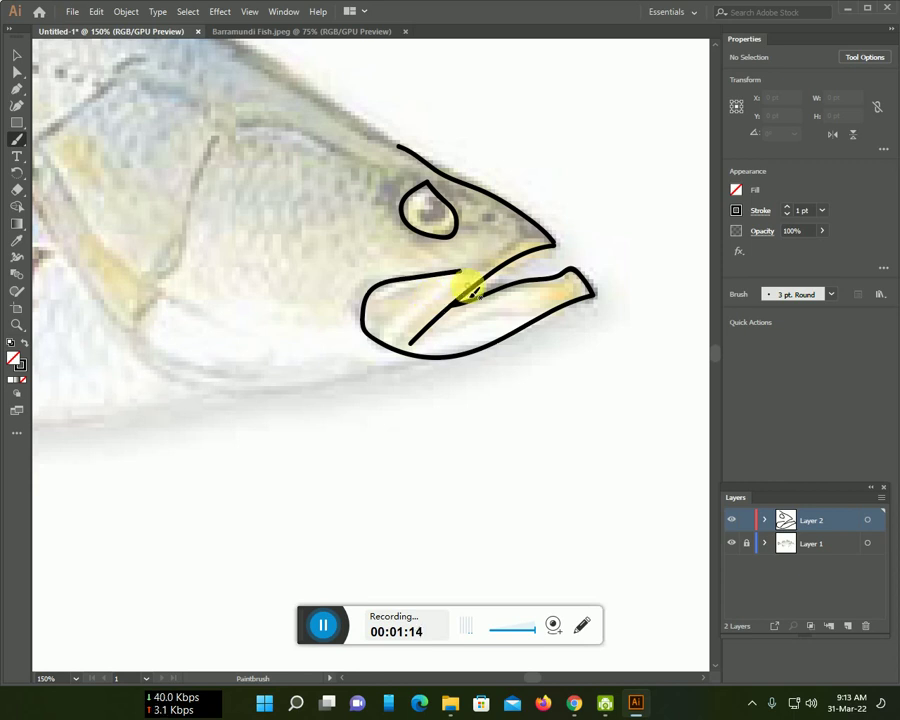
scroll(440, 296, "left", 5)
Trace the gill cover's front and rear edges, the belly join and the upper back.
mouse_move(390, 155)
left_mouse_down()
mouse_move(320, 328)
mouse_move(488, 402)
left_mouse_up()
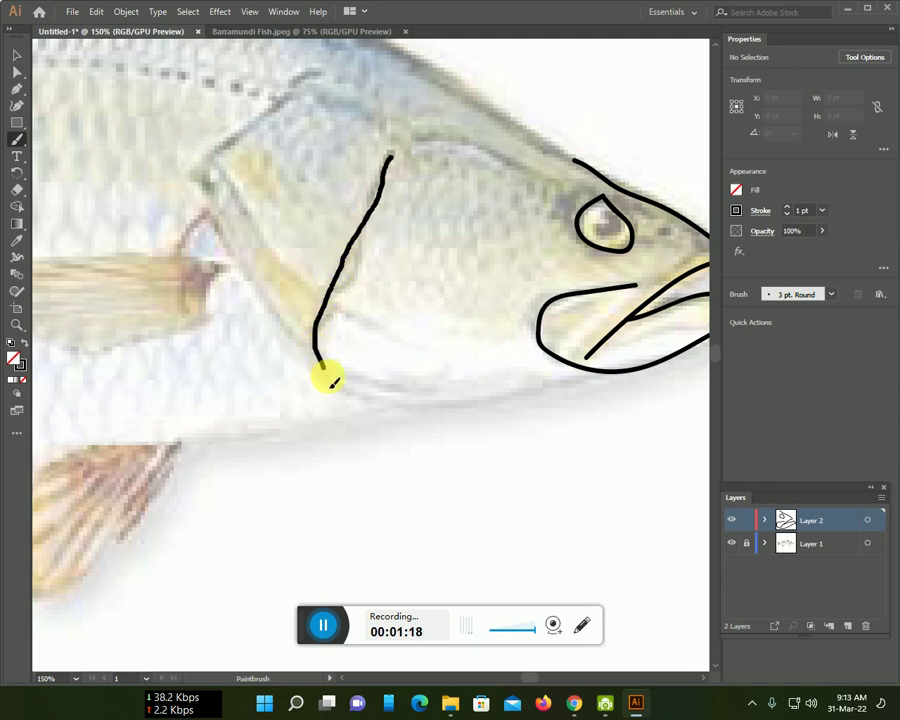
left_click_drag(560, 393, 594, 370)
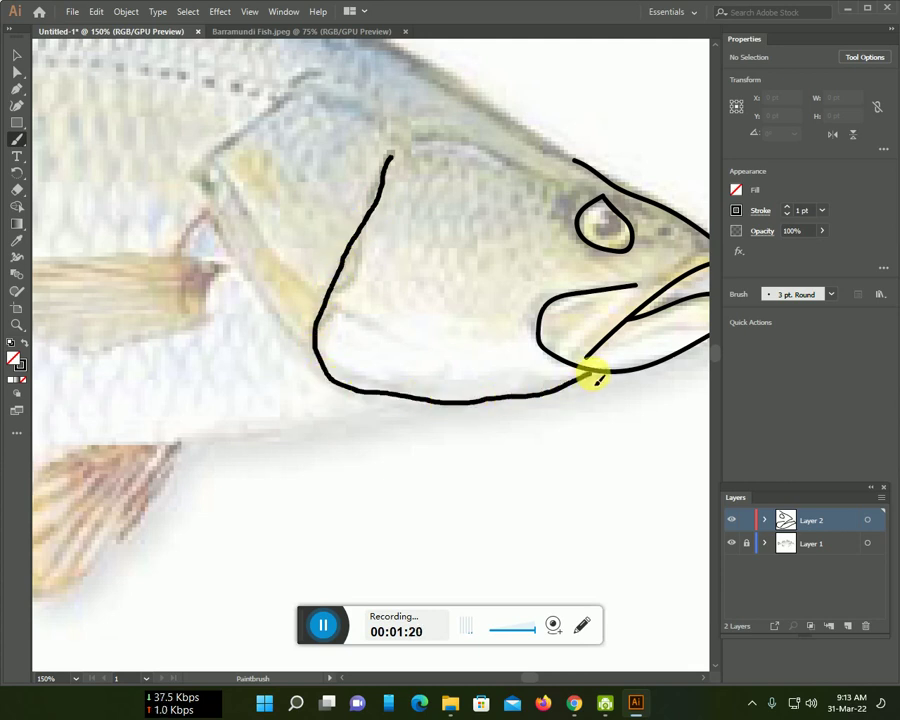
mouse_move(305, 67)
left_mouse_down()
mouse_move(229, 142)
mouse_move(209, 195)
mouse_move(250, 290)
mouse_move(306, 342)
left_mouse_up()
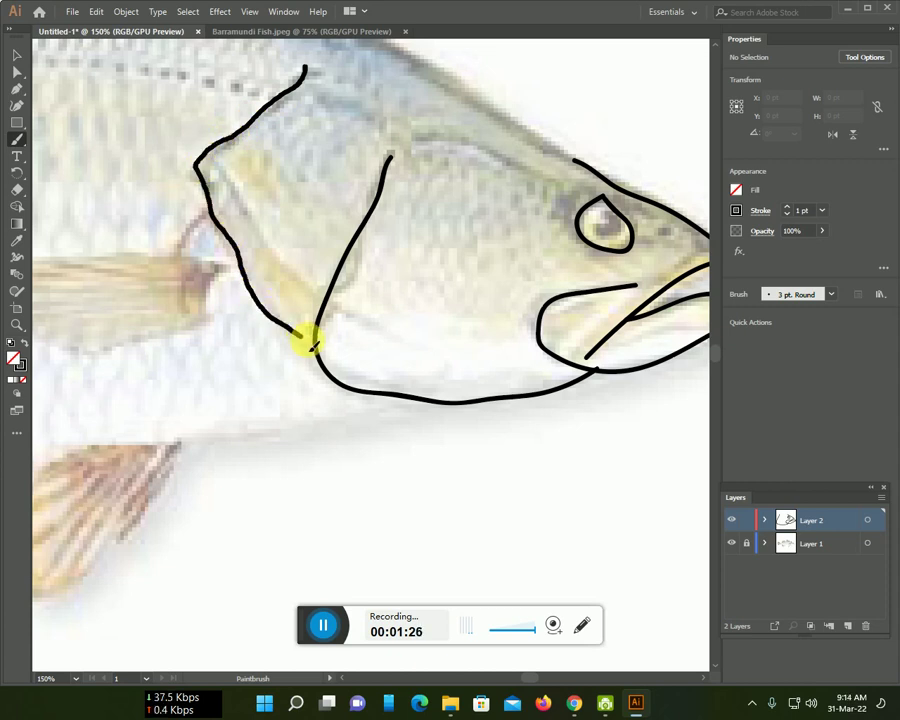
scroll(315, 352, "up", 2)
mouse_move(323, 97)
left_mouse_down()
mouse_move(416, 161)
mouse_move(516, 203)
mouse_move(577, 244)
left_mouse_up()
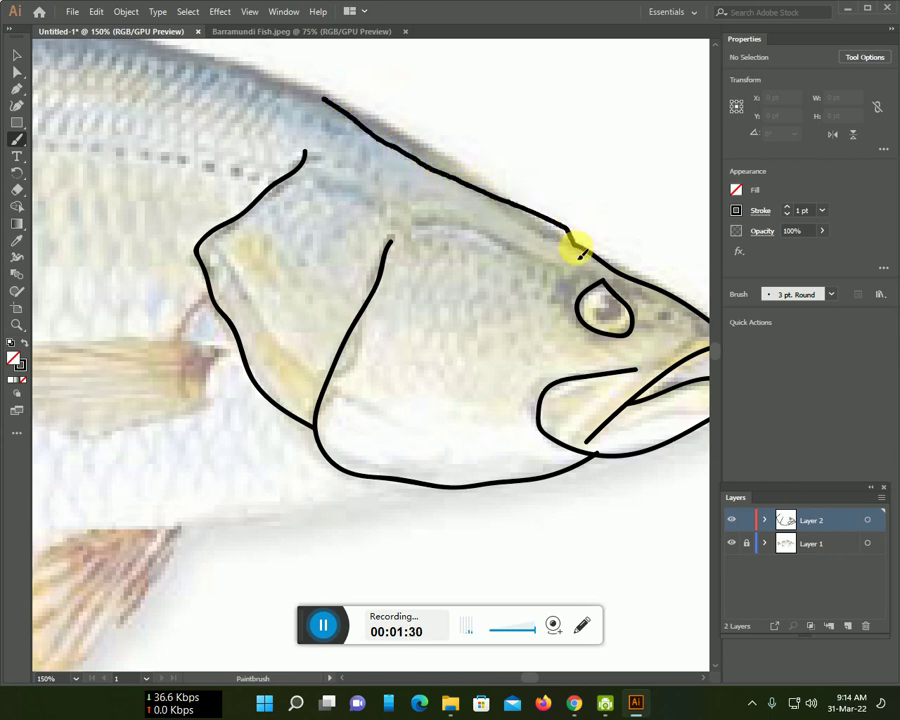
Trace the belly line, lower fin, pectoral fin outline and fin-to-gill line.
scroll(480, 295, "left", 2)
scroll(550, 260, "down", 3)
mouse_move(293, 396)
left_mouse_down()
mouse_move(345, 378)
mouse_move(546, 352)
left_mouse_up()
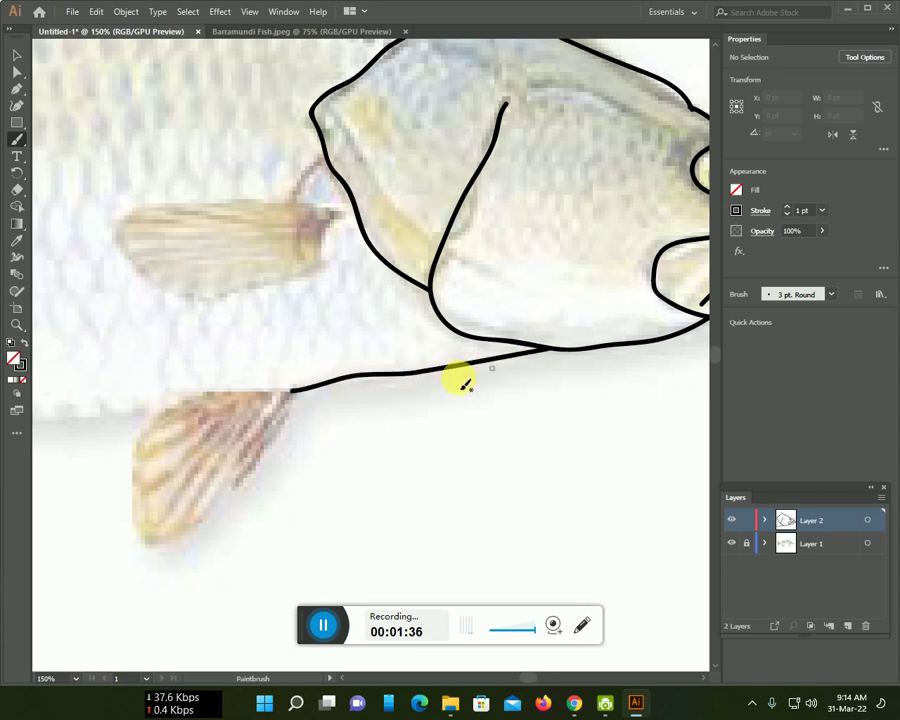
mouse_move(292, 396)
left_mouse_down()
mouse_move(267, 454)
mouse_move(199, 532)
mouse_move(135, 512)
mouse_move(164, 406)
left_mouse_up()
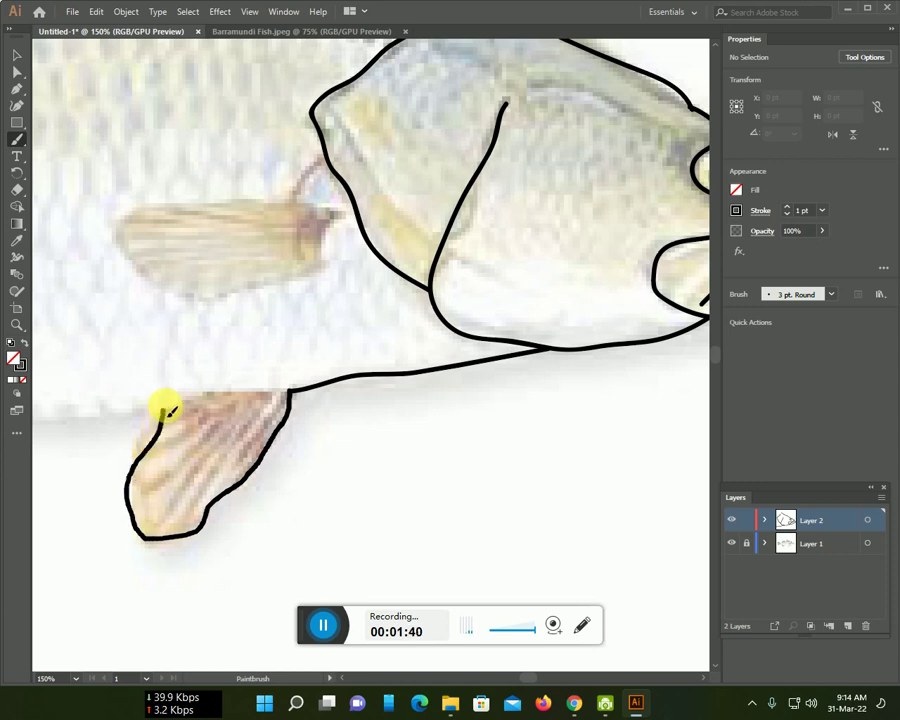
mouse_move(314, 270)
left_mouse_down()
mouse_move(221, 293)
mouse_move(157, 279)
left_mouse_up()
mouse_move(124, 237)
left_mouse_down()
mouse_move(145, 207)
mouse_move(318, 214)
left_mouse_up()
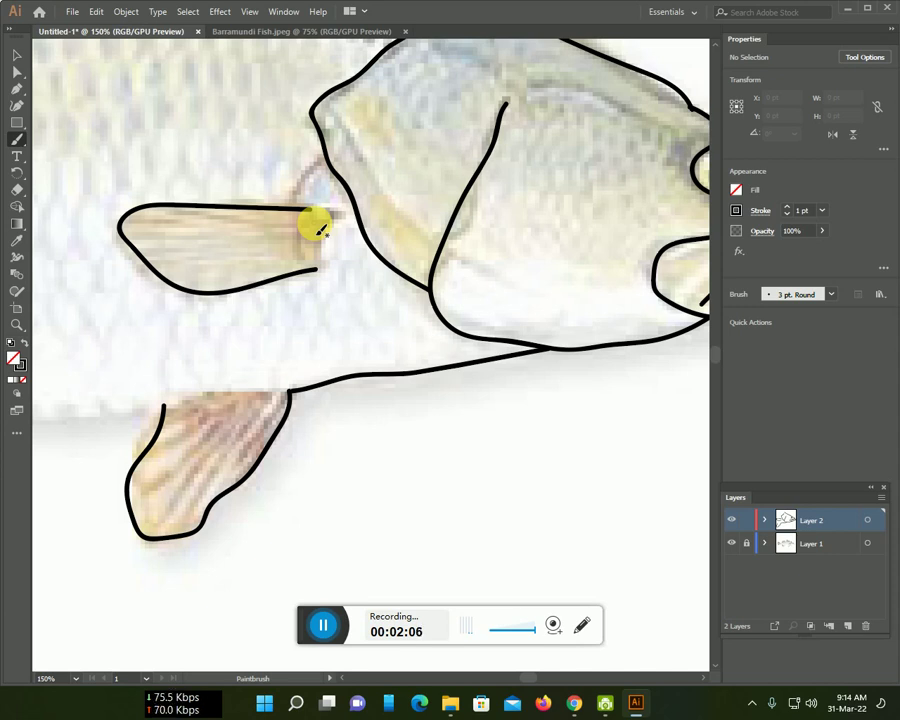
left_click_drag(276, 271, 482, 297)
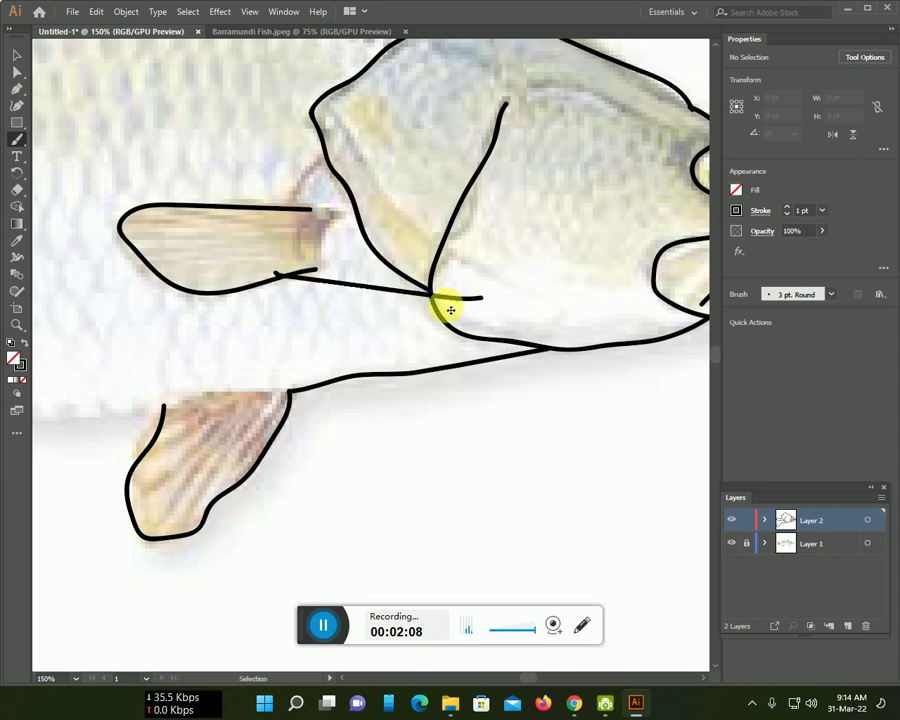
Trace the belly line from the lower fin toward the tail.
left_click_drag(330, 330, 684, 245)
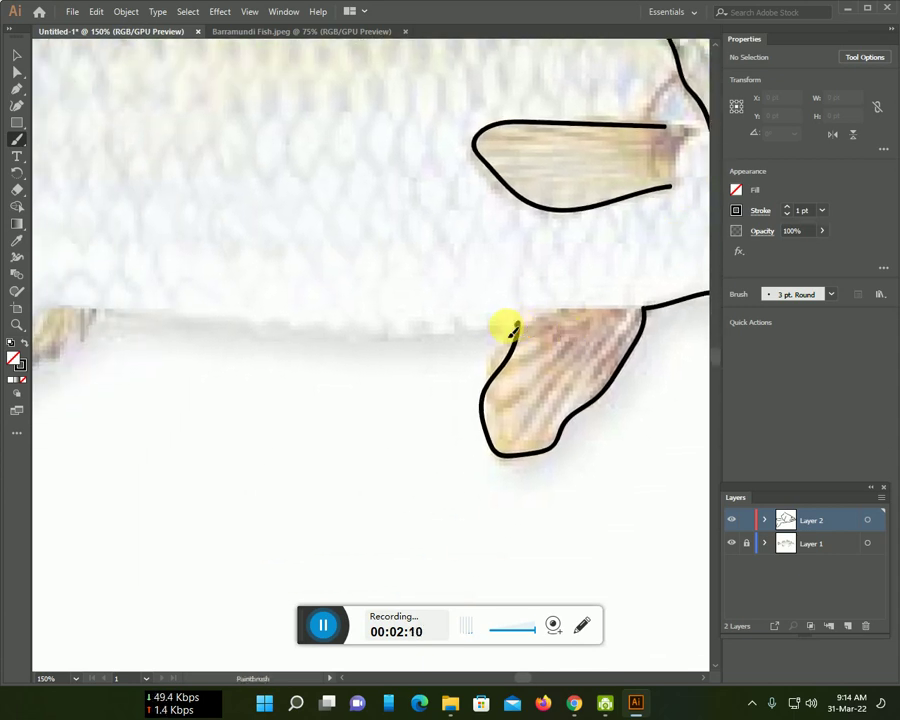
left_click_drag(510, 328, 97, 311)
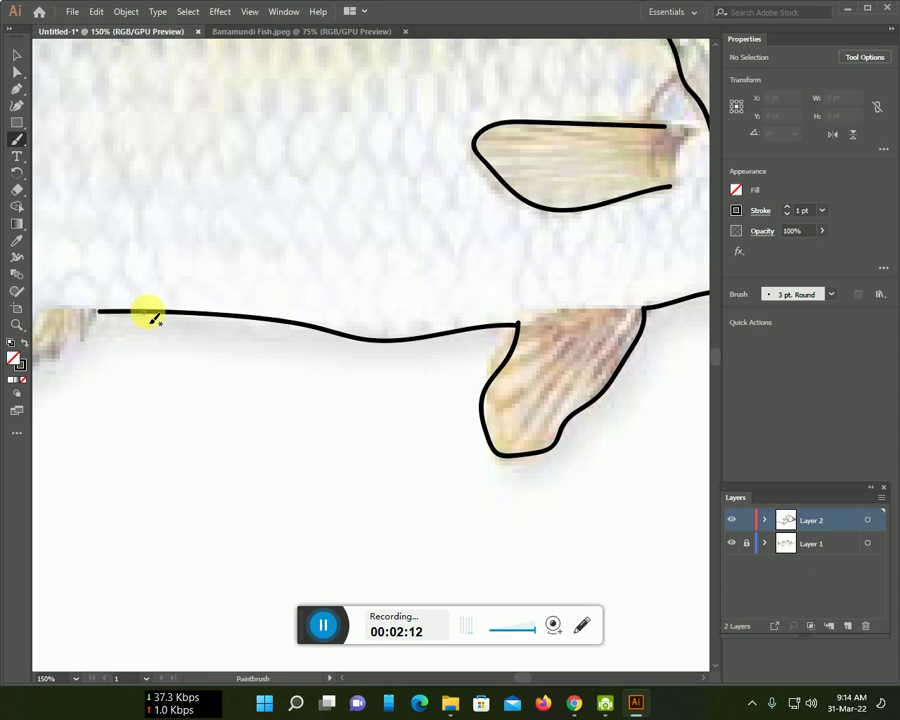
scroll(150, 317, "down", 1)
scroll(144, 296, "down", 2)
With the whole fish in view, trace the anal fin and the tail's rear edge.
left_click_drag(144, 296, 370, 307)
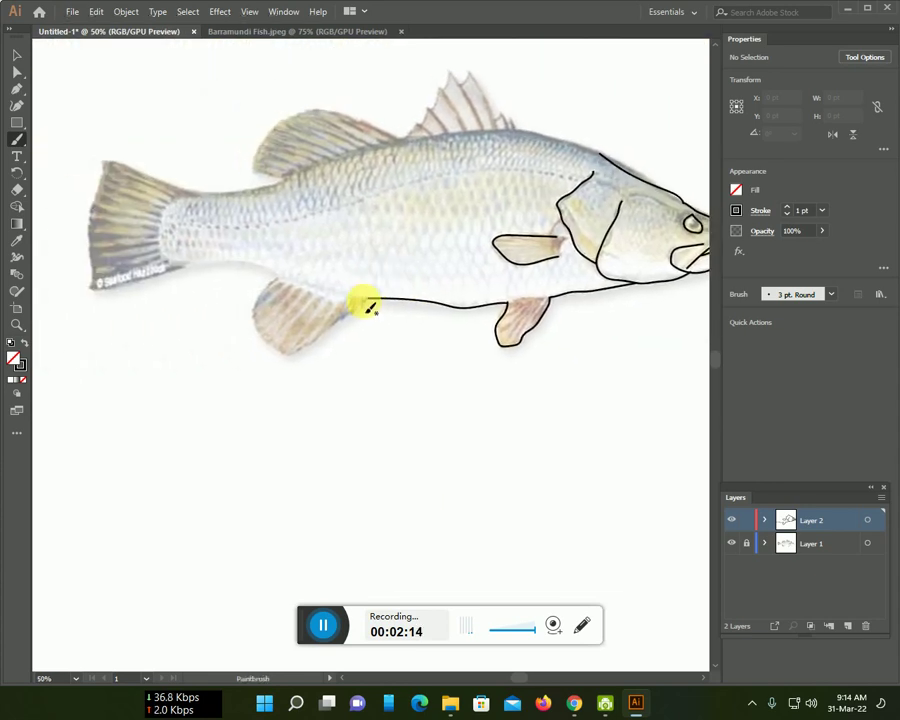
mouse_move(368, 310)
left_mouse_down()
mouse_move(290, 355)
mouse_move(263, 322)
mouse_move(258, 277)
mouse_move(202, 262)
mouse_move(107, 295)
left_mouse_up()
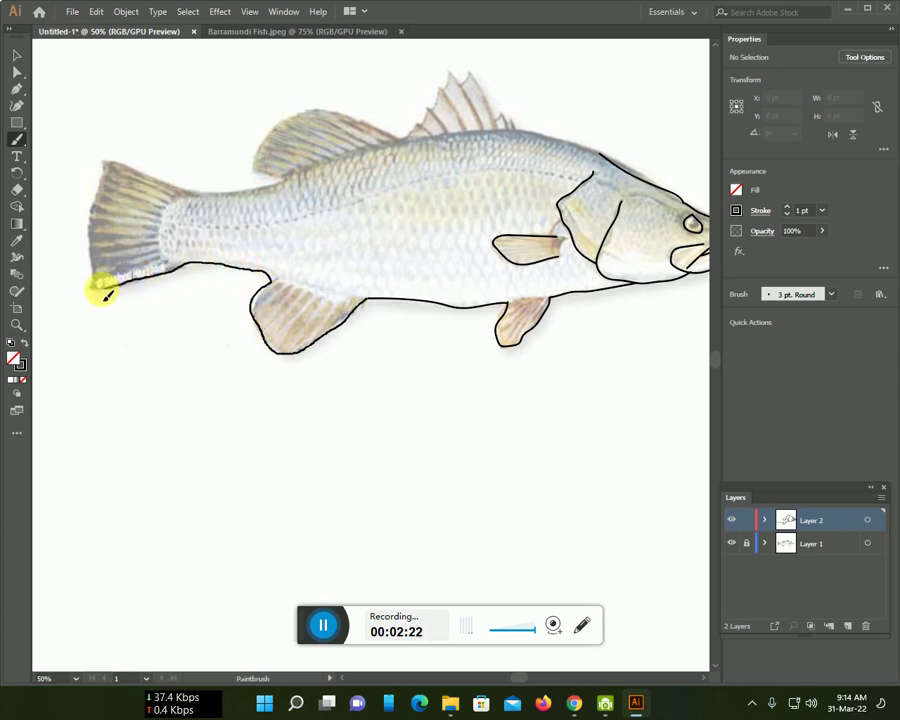
mouse_move(93, 293)
left_mouse_down()
mouse_move(92, 217)
mouse_move(108, 164)
mouse_move(212, 197)
mouse_move(270, 195)
mouse_move(289, 184)
left_mouse_up()
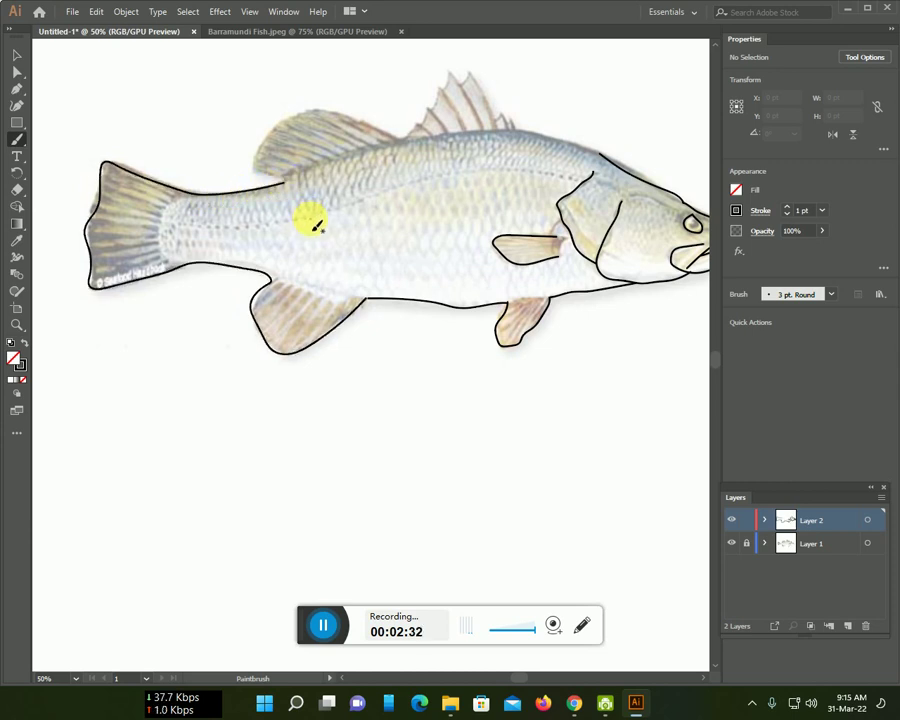
scroll(284, 230, "up", 3)
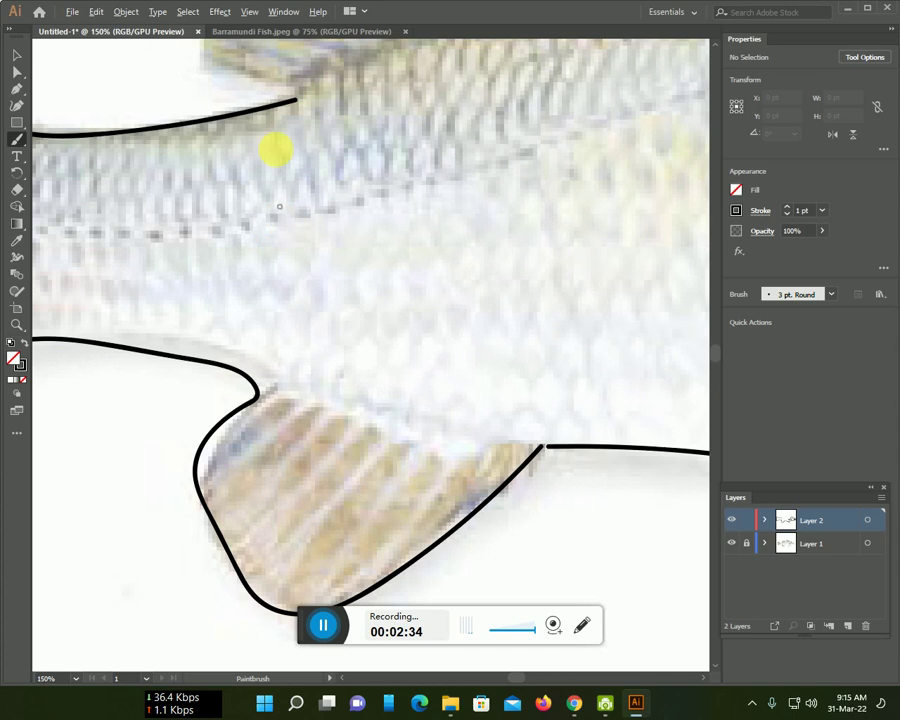
Outline the soft dorsal fin and the back line beneath it.
scroll(370, 210, "up", 2)
scroll(390, 310, "up", 2)
scroll(390, 310, "left", 2)
mouse_move(352, 300)
left_mouse_down()
mouse_move(418, 322)
mouse_move(441, 344)
left_mouse_up()
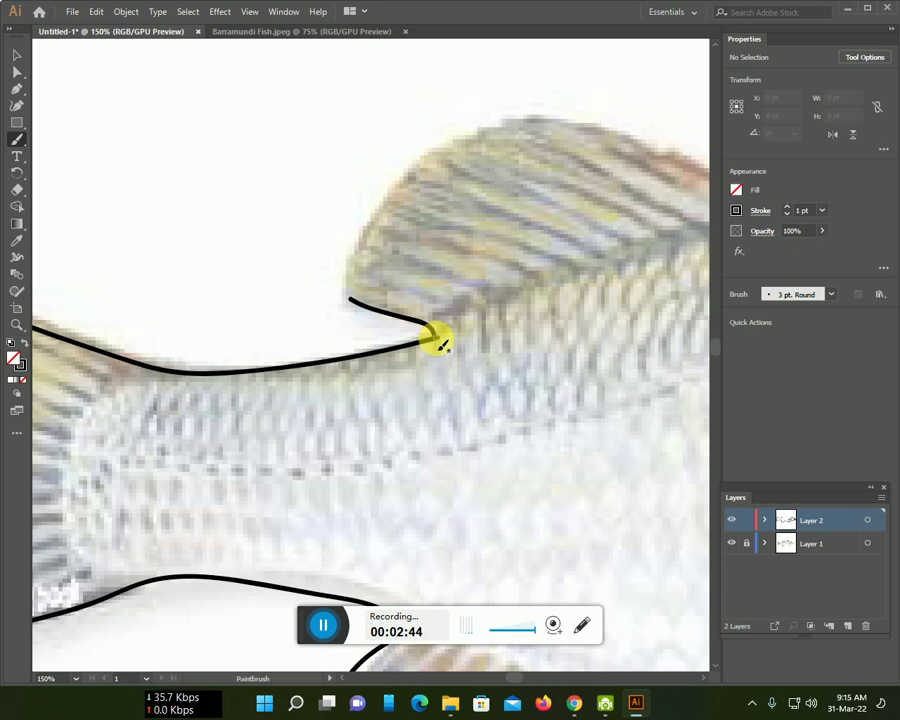
left_click_drag(448, 343, 348, 418)
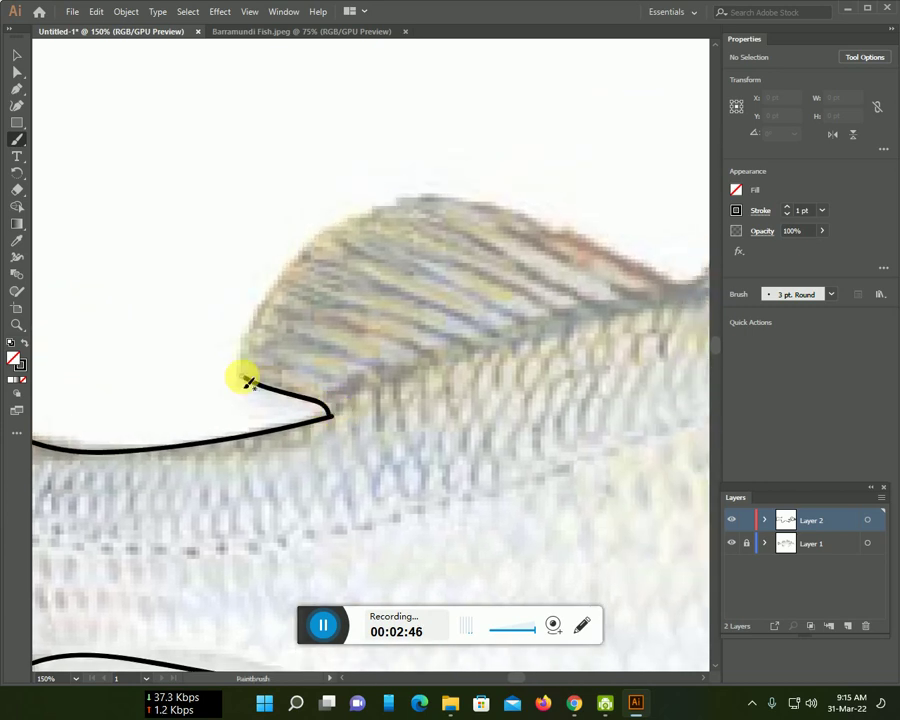
mouse_move(250, 381)
left_mouse_down()
mouse_move(267, 287)
mouse_move(311, 241)
mouse_move(434, 195)
mouse_move(665, 291)
mouse_move(611, 314)
mouse_move(416, 258)
left_mouse_up()
mouse_move(116, 354)
left_mouse_down()
mouse_move(170, 320)
mouse_move(488, 228)
left_mouse_up()
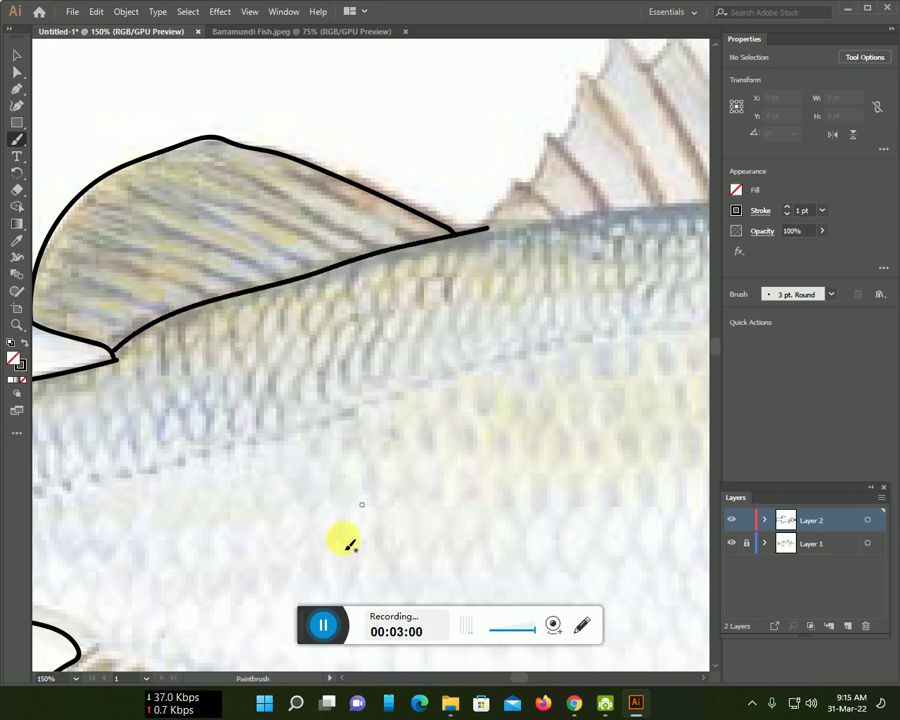
Outline the spiny dorsal fin and extend the back line toward the head.
scroll(305, 595, "up", 3)
scroll(305, 595, "right", 5)
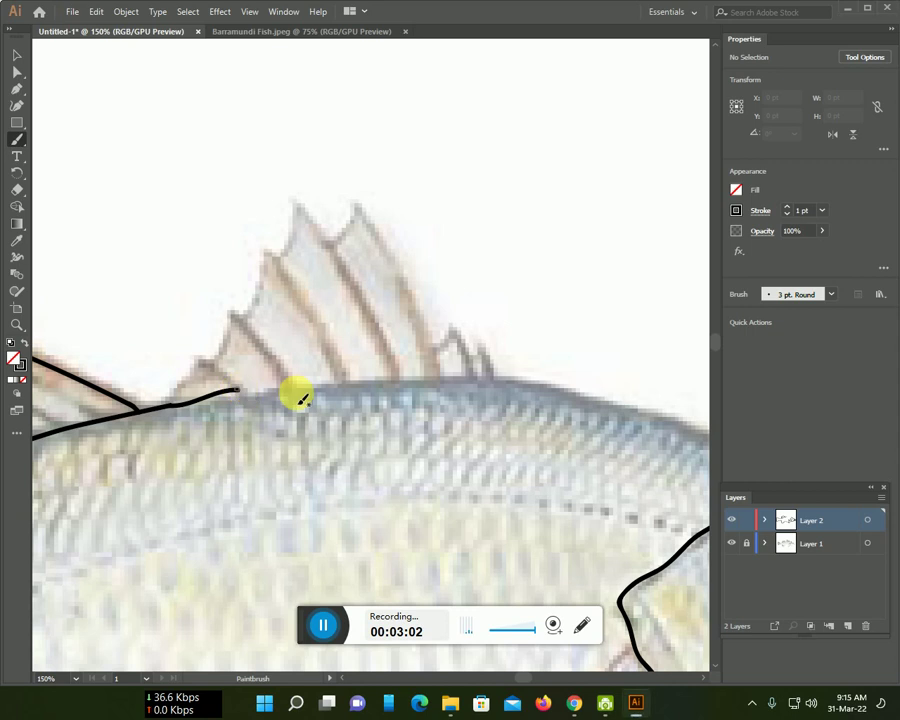
left_click_drag(241, 394, 502, 381)
mouse_move(435, 352)
left_mouse_down()
mouse_move(470, 357)
mouse_move(492, 379)
left_mouse_up()
mouse_move(168, 404)
left_mouse_down()
mouse_move(281, 237)
mouse_move(346, 207)
mouse_move(408, 261)
mouse_move(428, 335)
mouse_move(487, 386)
mouse_move(222, 300)
left_mouse_up()
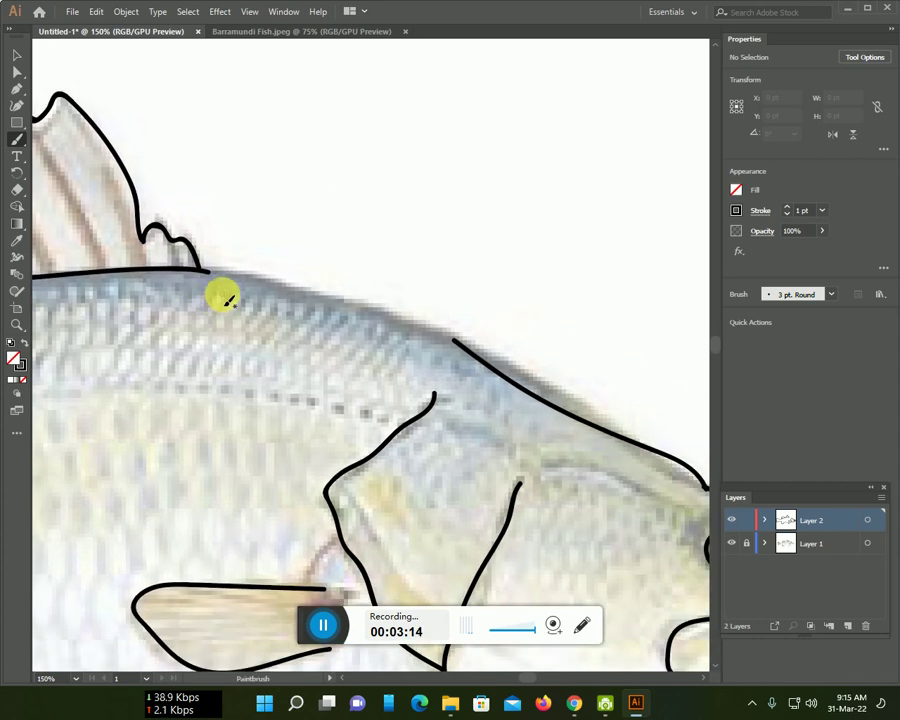
mouse_move(202, 270)
left_mouse_down()
mouse_move(293, 281)
mouse_move(446, 338)
left_mouse_up()
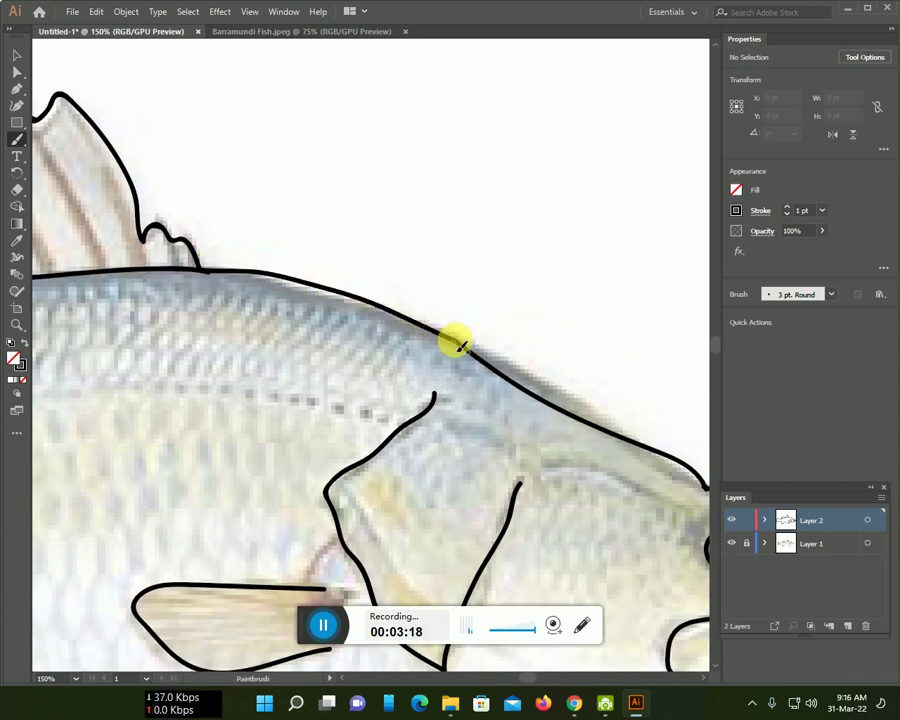
Draw a curve across the tail base separating tail from body, then return to the head.
scroll(455, 345, "down", 1)
scroll(460, 340, "down", 1)
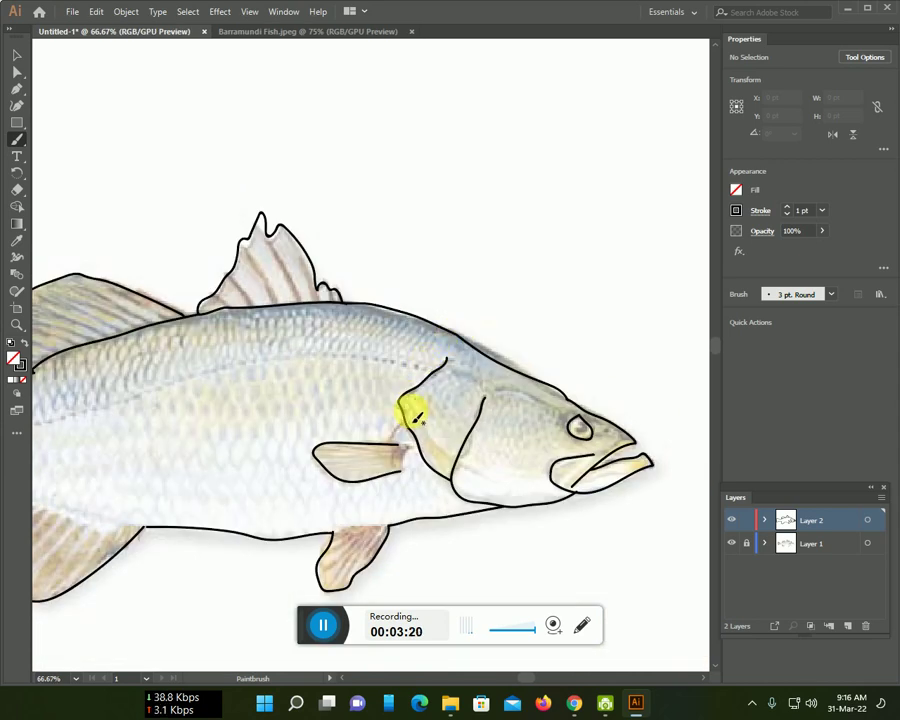
left_click_drag(343, 422, 494, 326)
left_click_drag(436, 352, 466, 354)
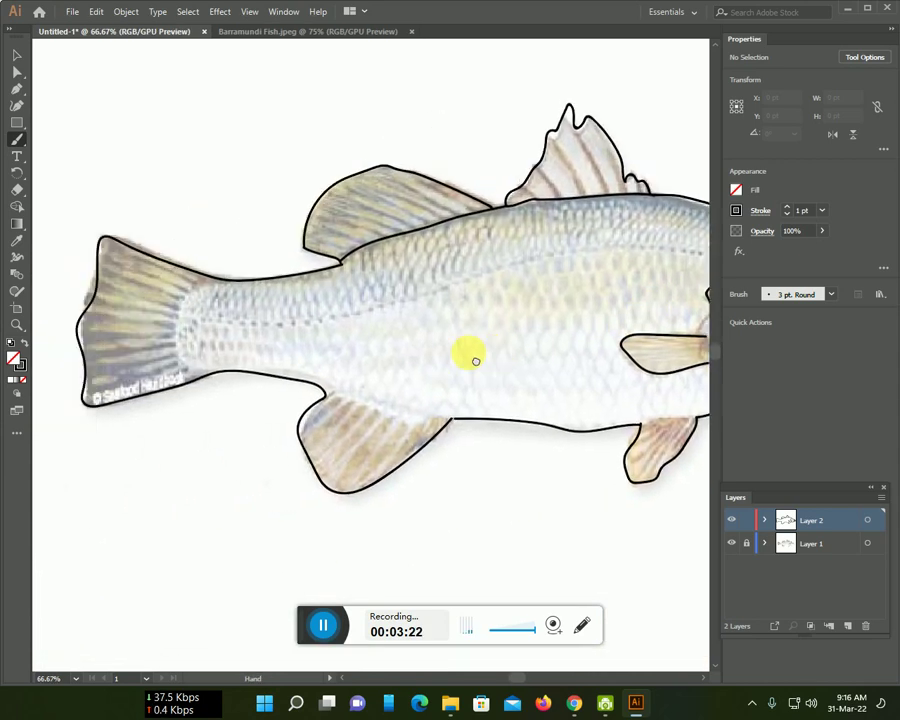
mouse_move(244, 276)
left_mouse_down()
mouse_move(231, 333)
mouse_move(242, 358)
left_mouse_up()
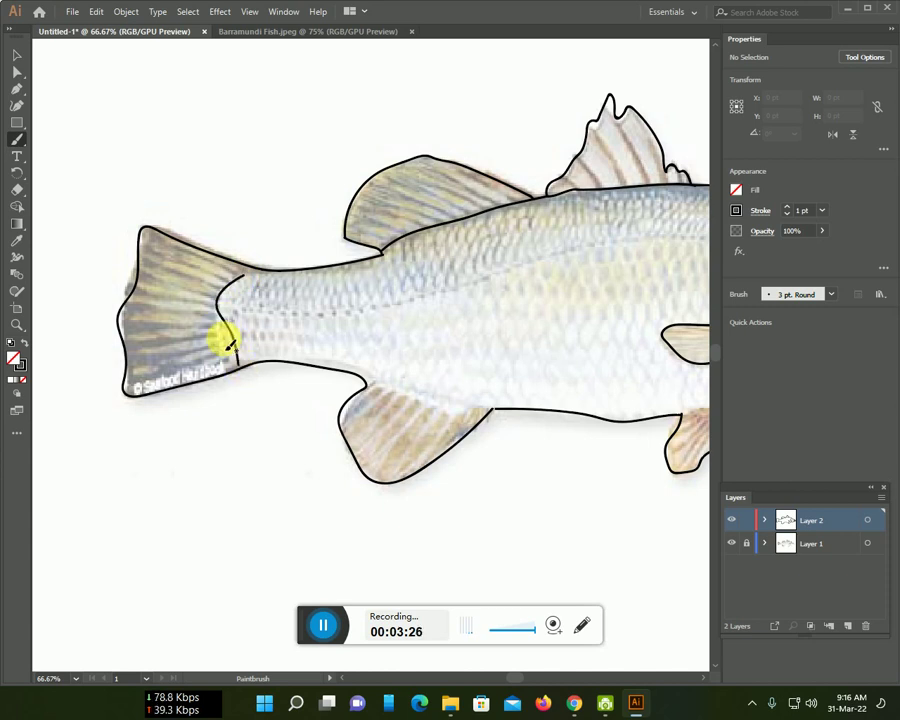
scroll(462, 361, "down", 1)
left_click_drag(456, 348, 255, 335)
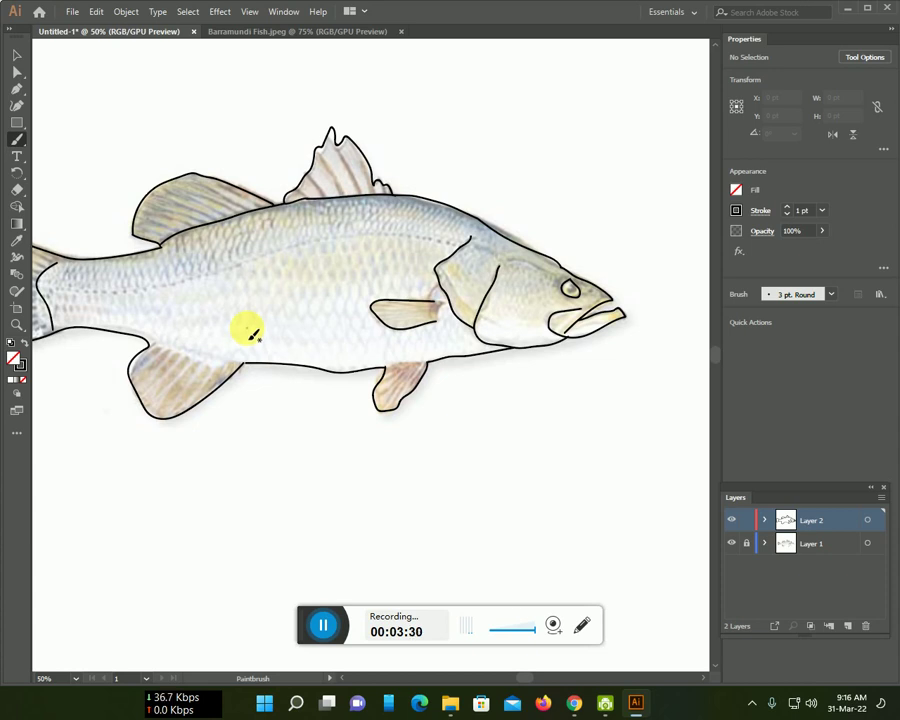